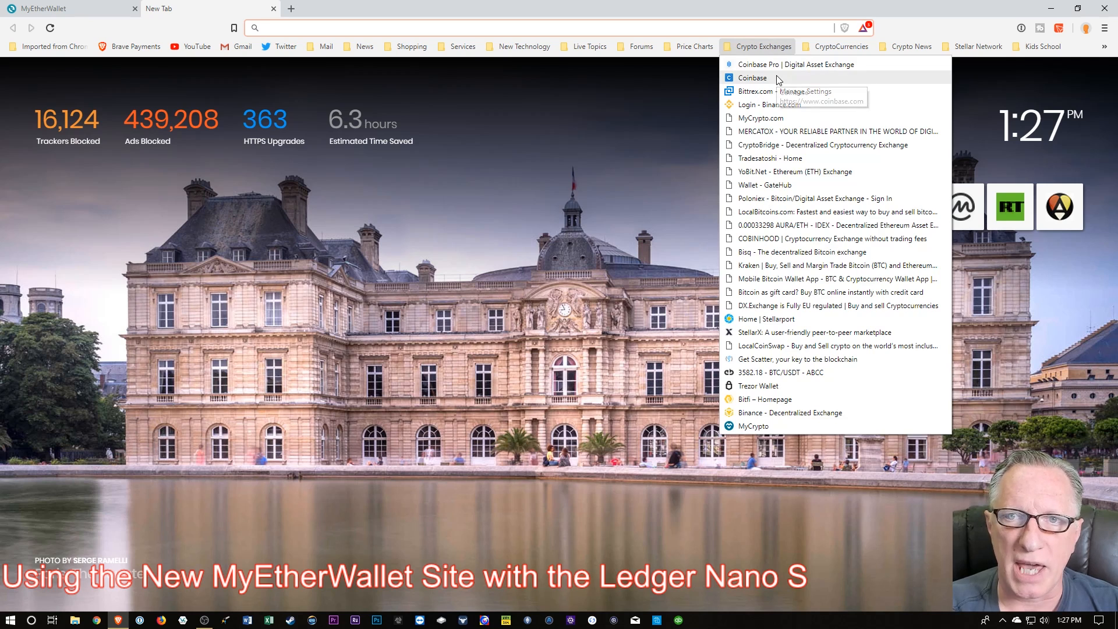
Sign in to Coinbase with the saved 1Password login and the two-step verification code.
left_click(777, 79)
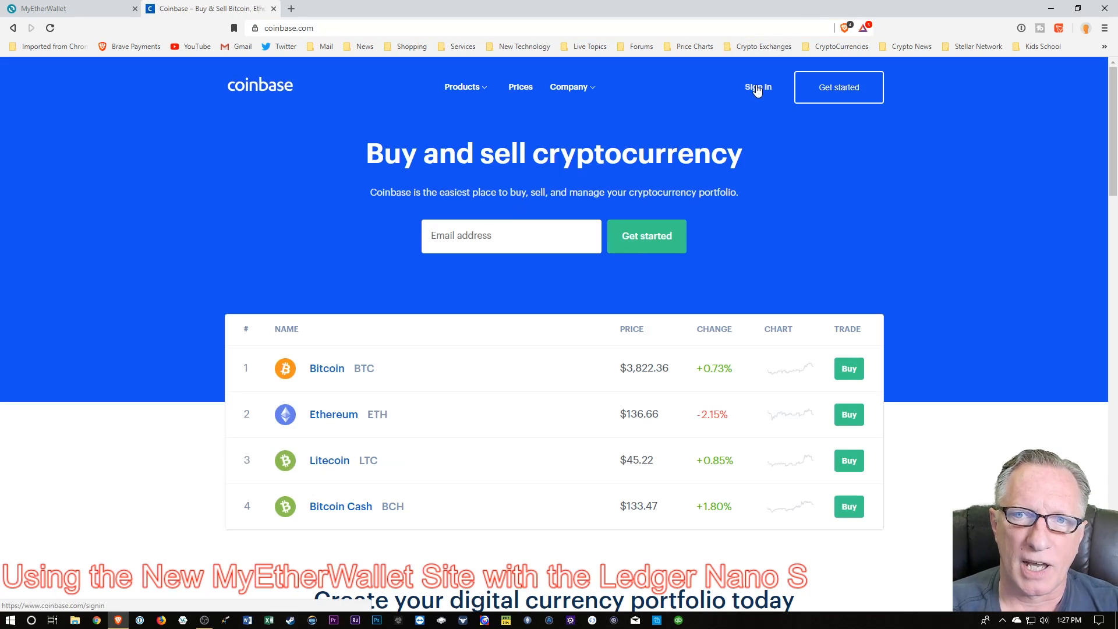
left_click(757, 87)
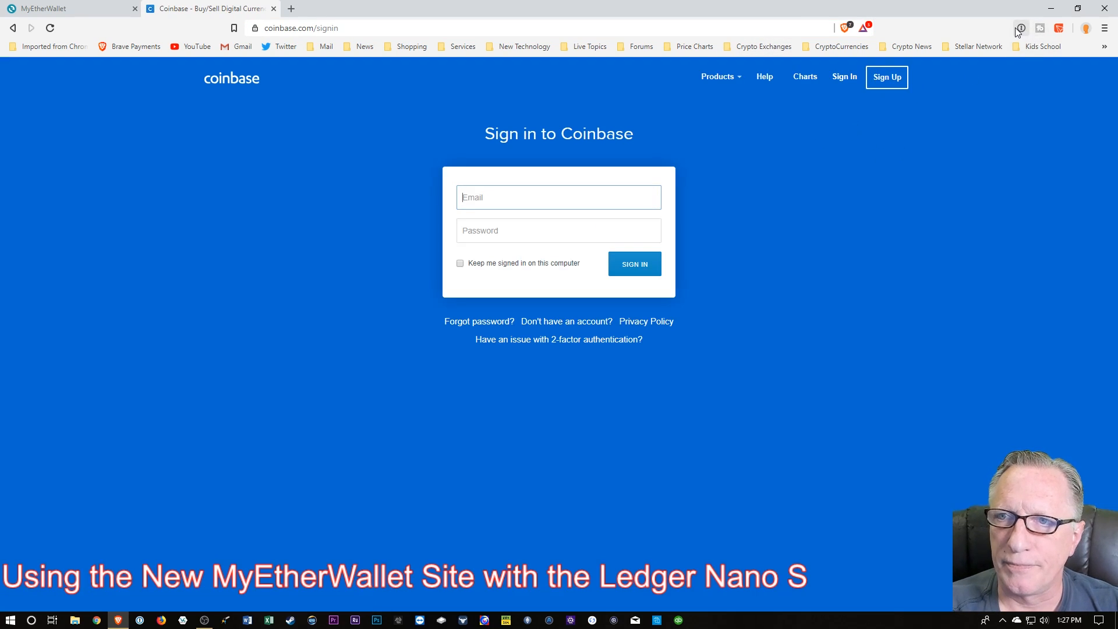
left_click(1020, 29)
left_click(927, 169)
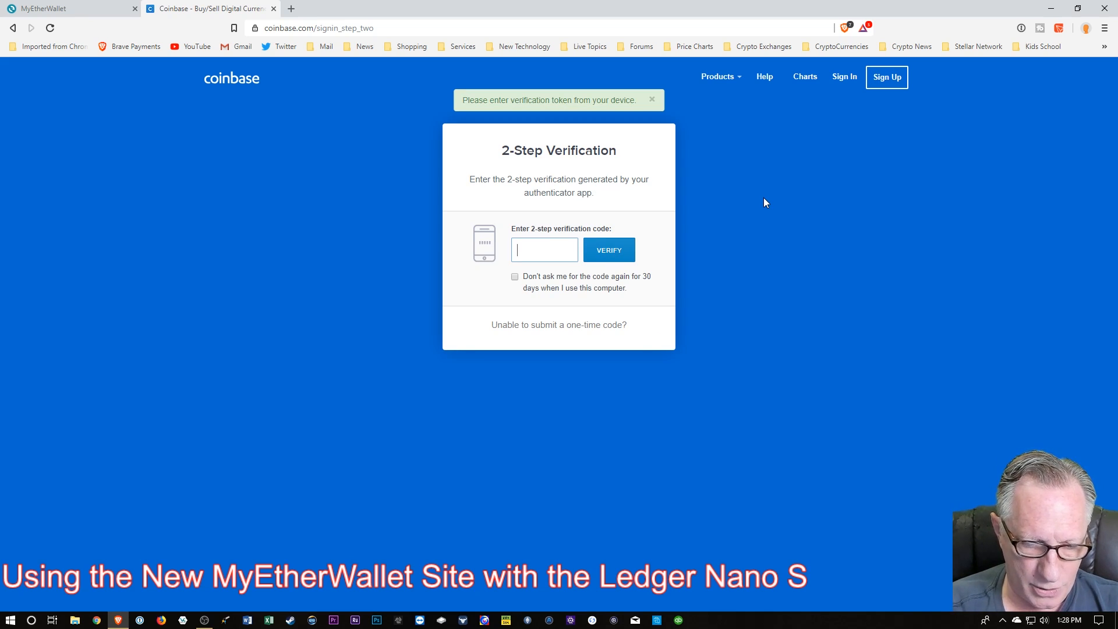
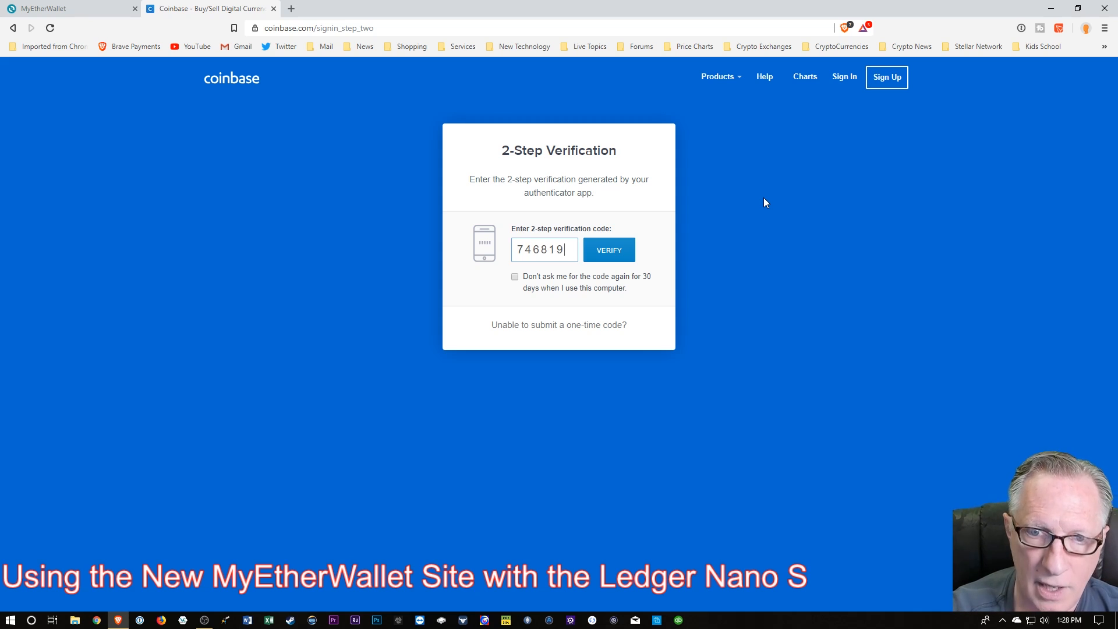
left_click(610, 252)
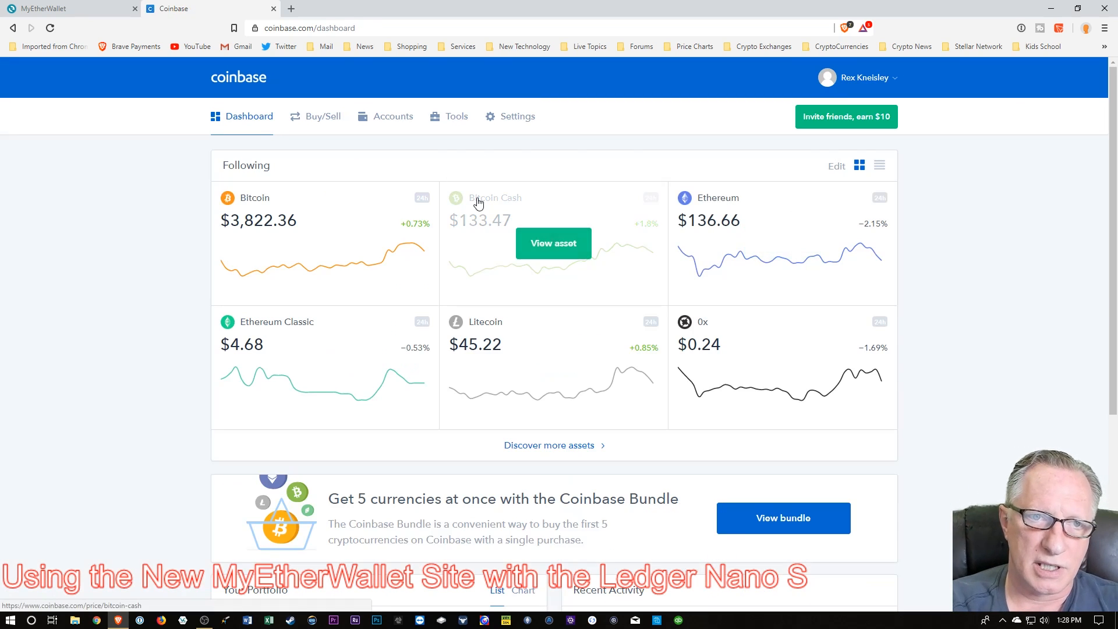
Choose Ethereum as the currency to buy, paying with the Visa debit card.
left_click(315, 123)
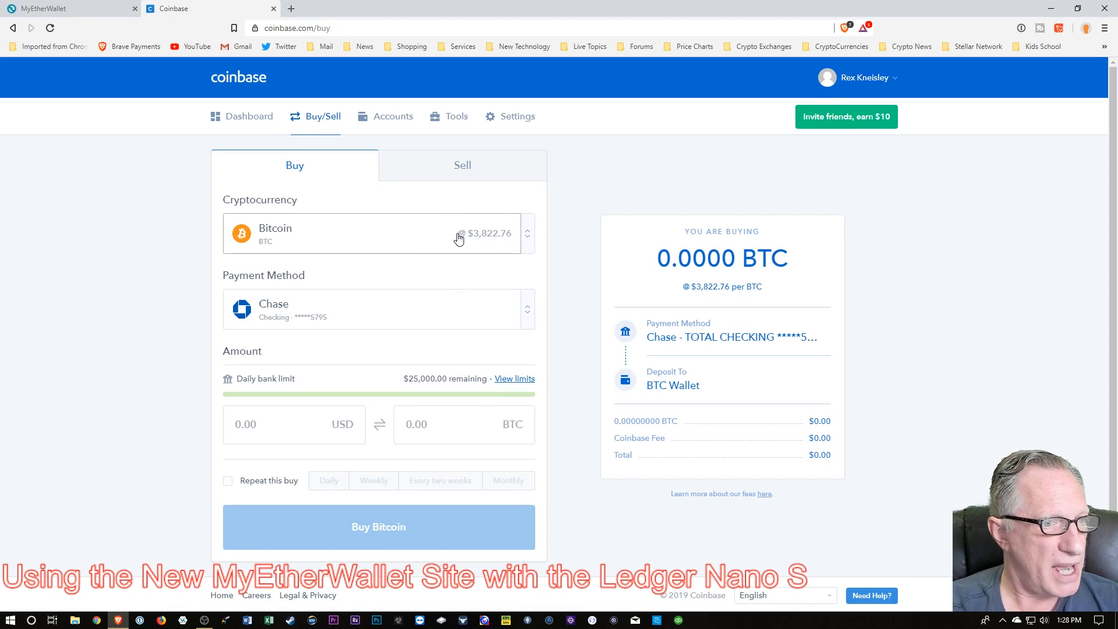
left_click(525, 235)
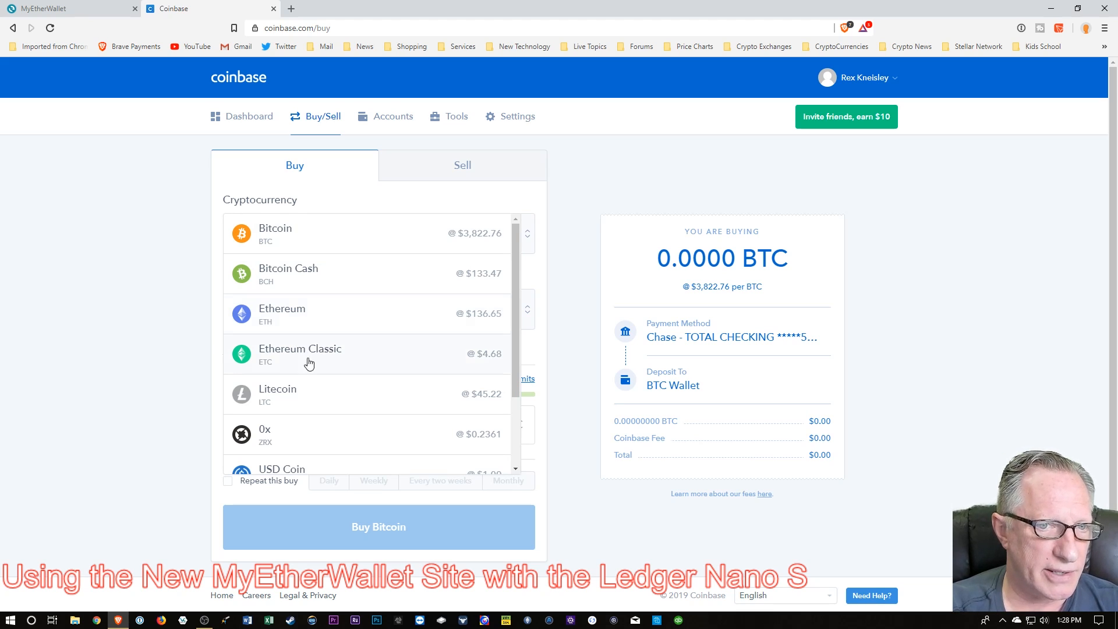
left_click(287, 315)
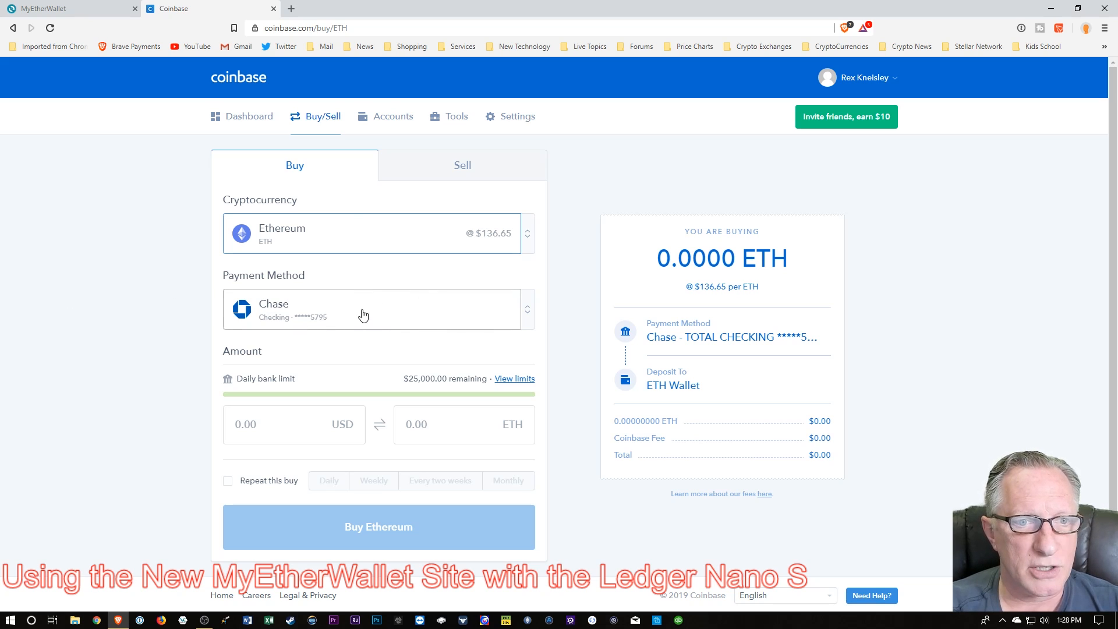
left_click(523, 311)
left_click(344, 361)
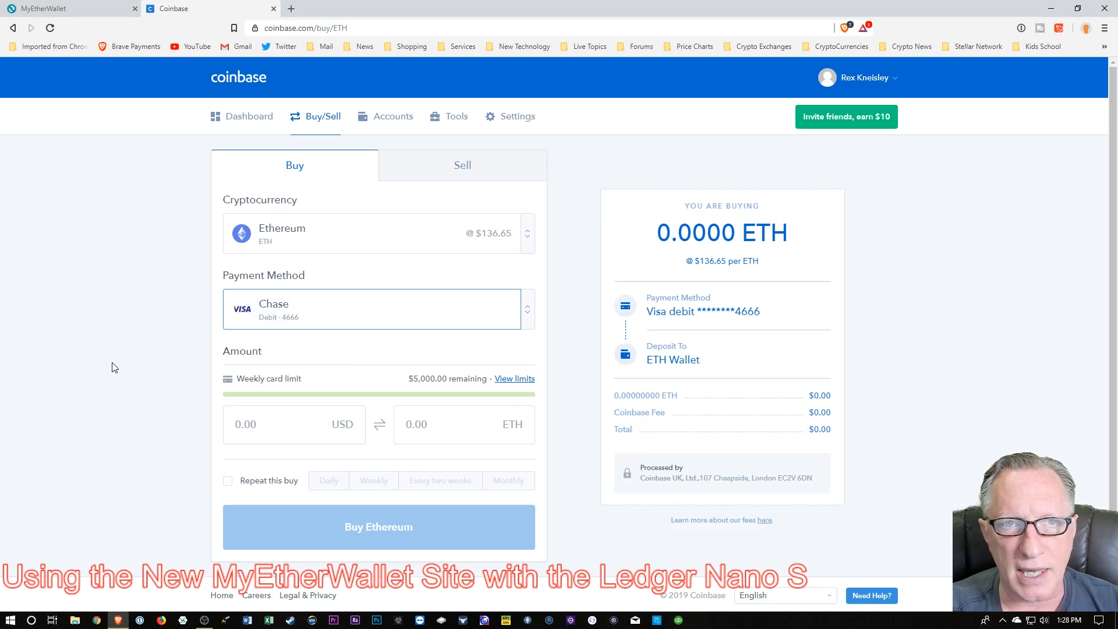
Enter a 55 USD amount and confirm the 0.3787 ETH purchase.
left_click(273, 422)
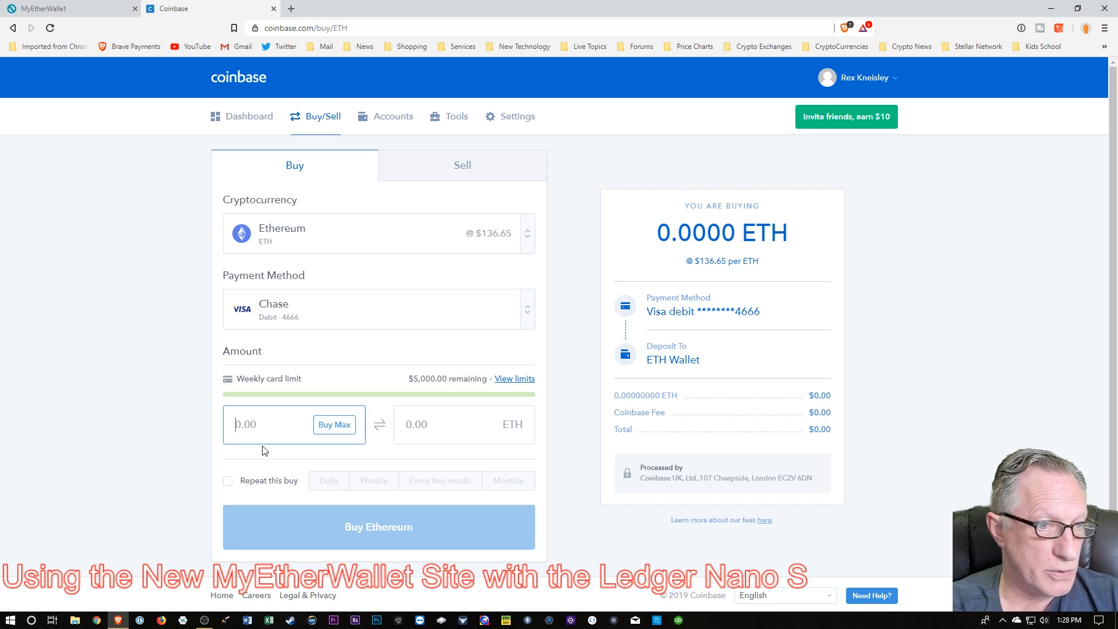
type("55")
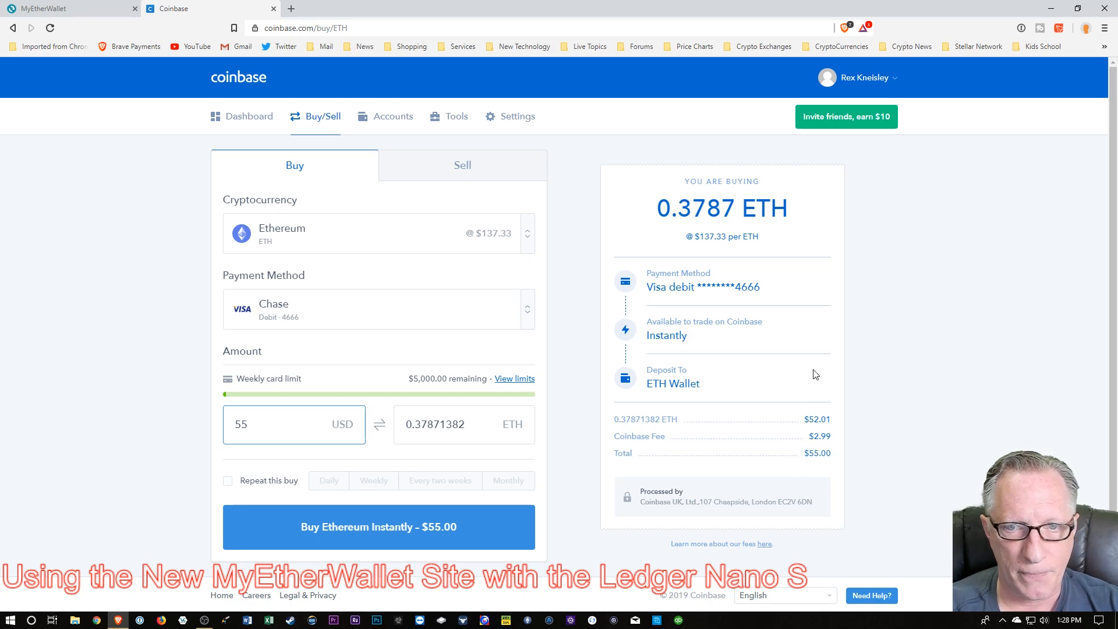
left_click(360, 526)
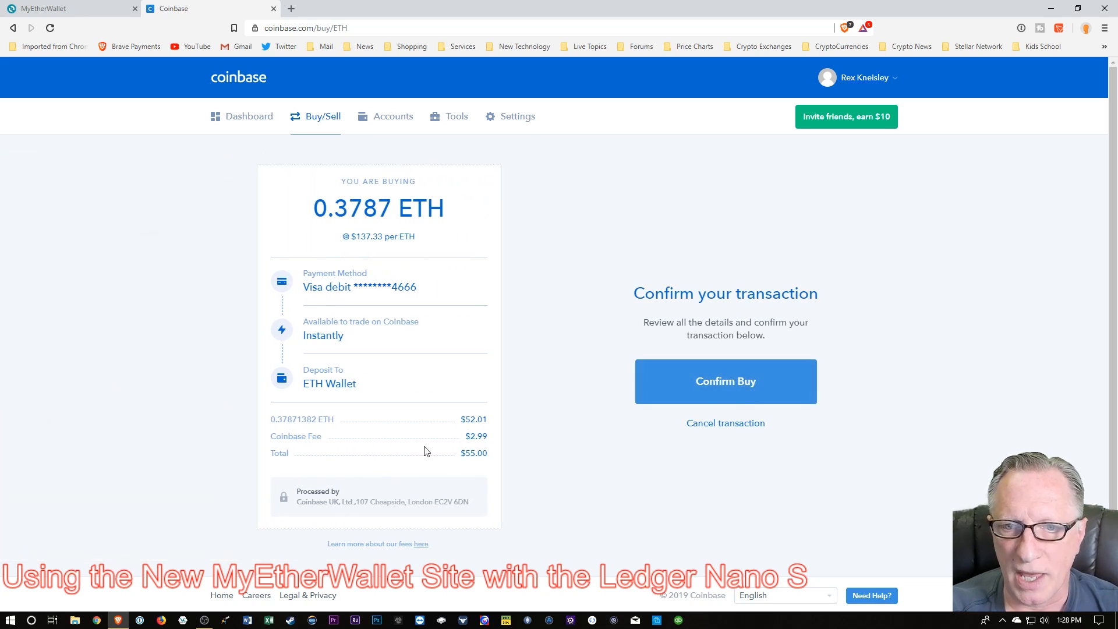
left_click(726, 390)
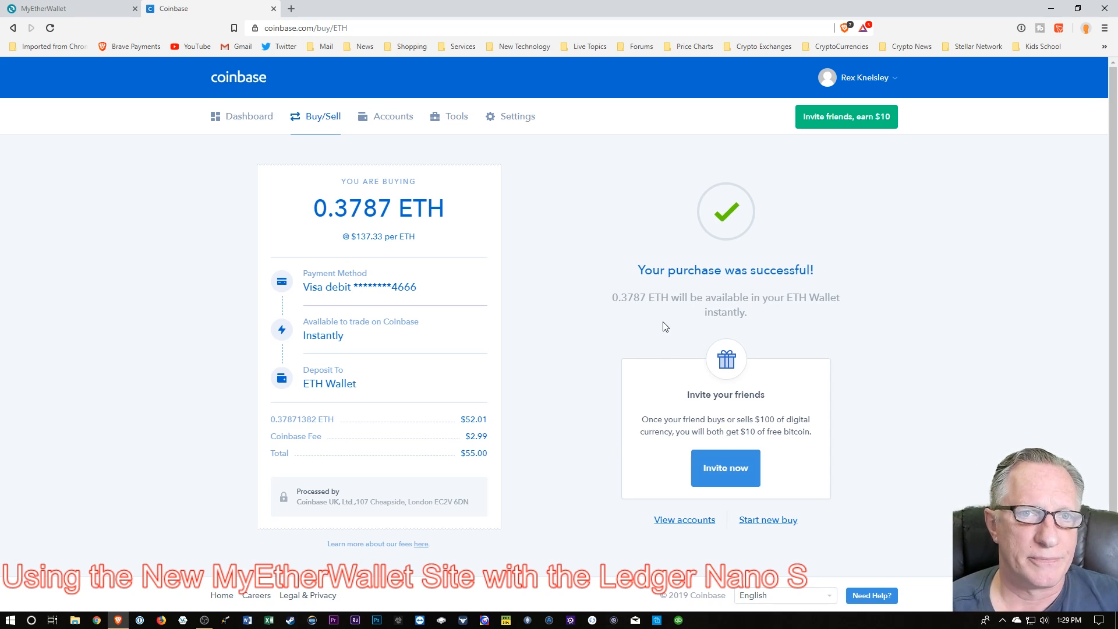
Open the ETH Wallet from Accounts to view its 0.3787 ETH balance and transactions.
left_click(384, 116)
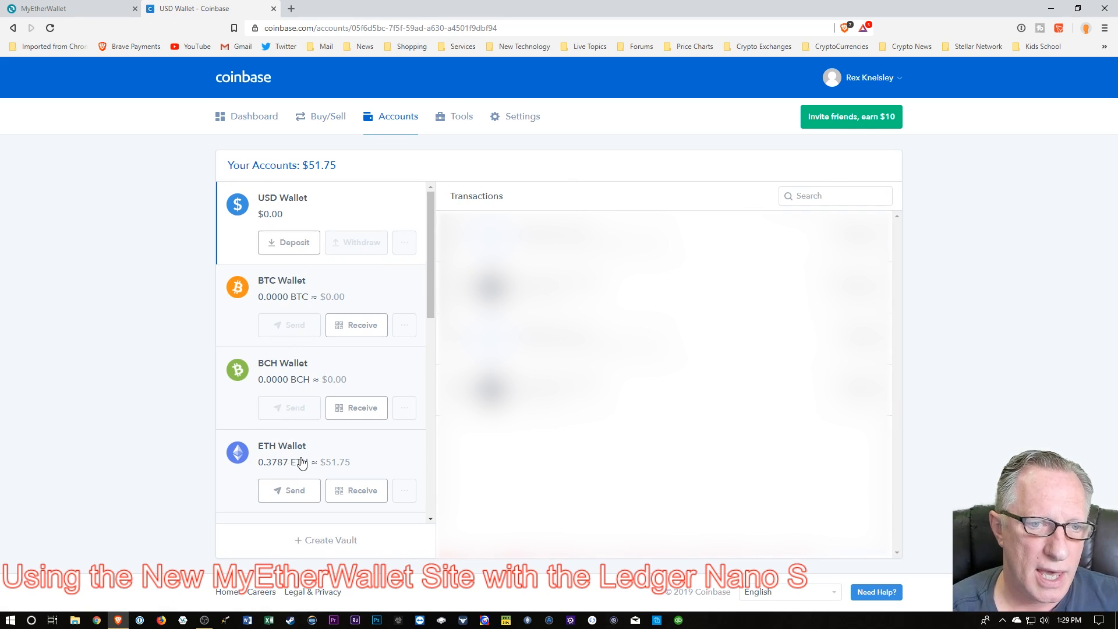
left_click(299, 461)
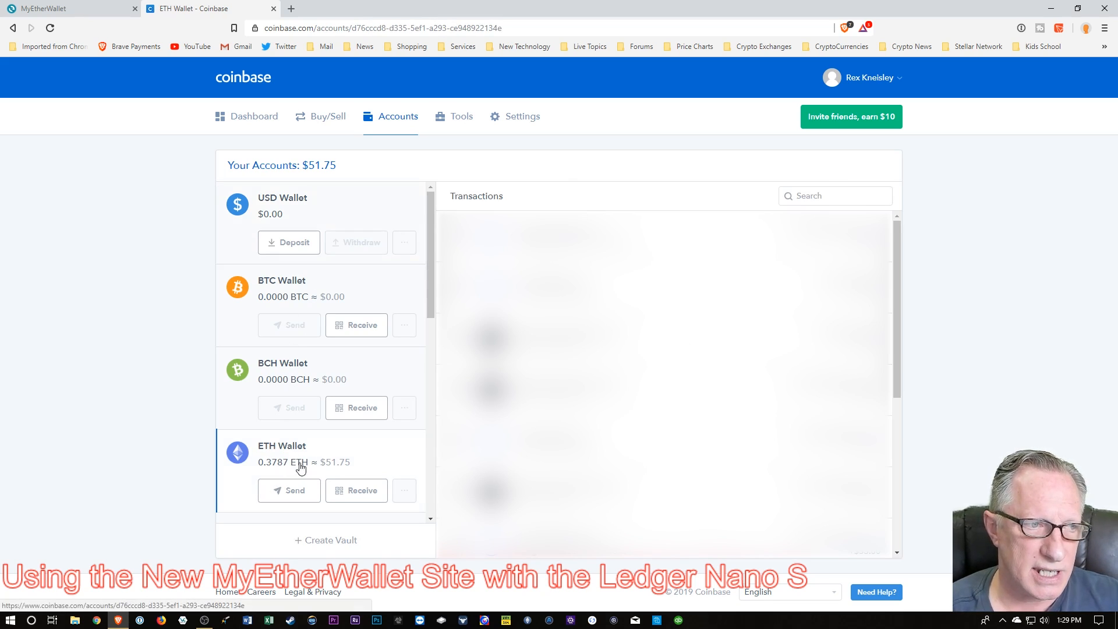
scroll(306, 463, "down", 3)
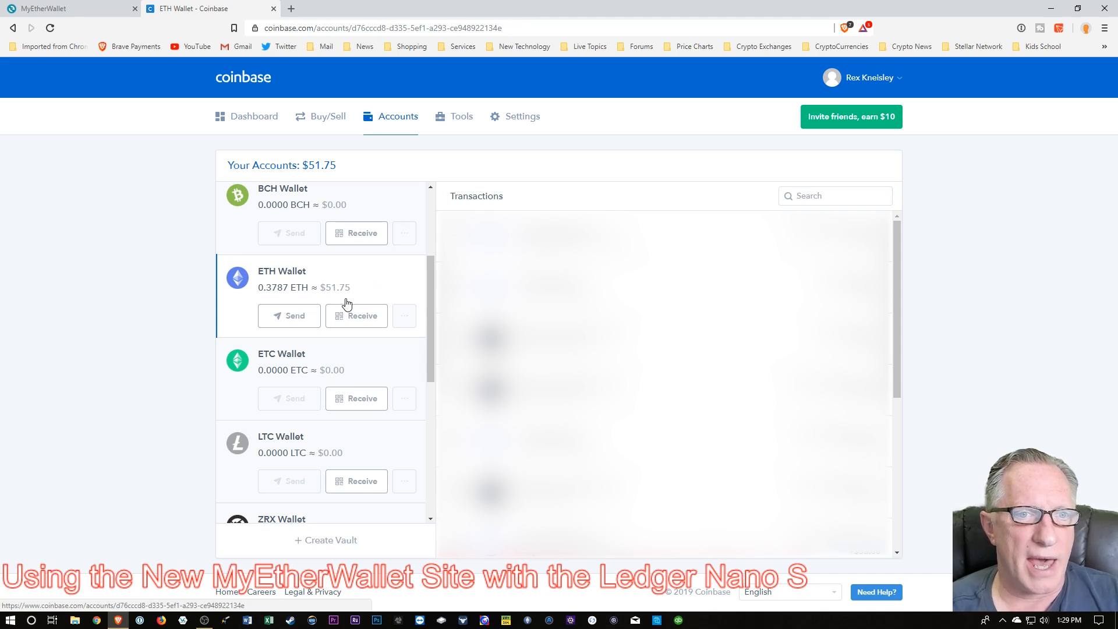
Open the ETH Wallet's Send ETH form, then switch to the MyEtherWallet tab.
left_click(290, 318)
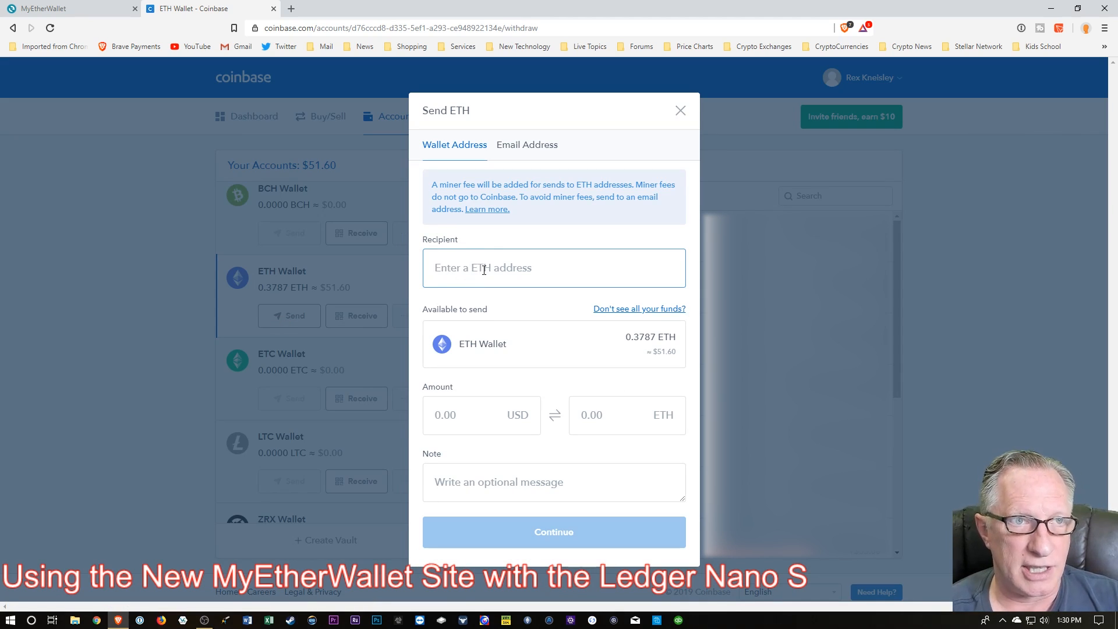
left_click(69, 8)
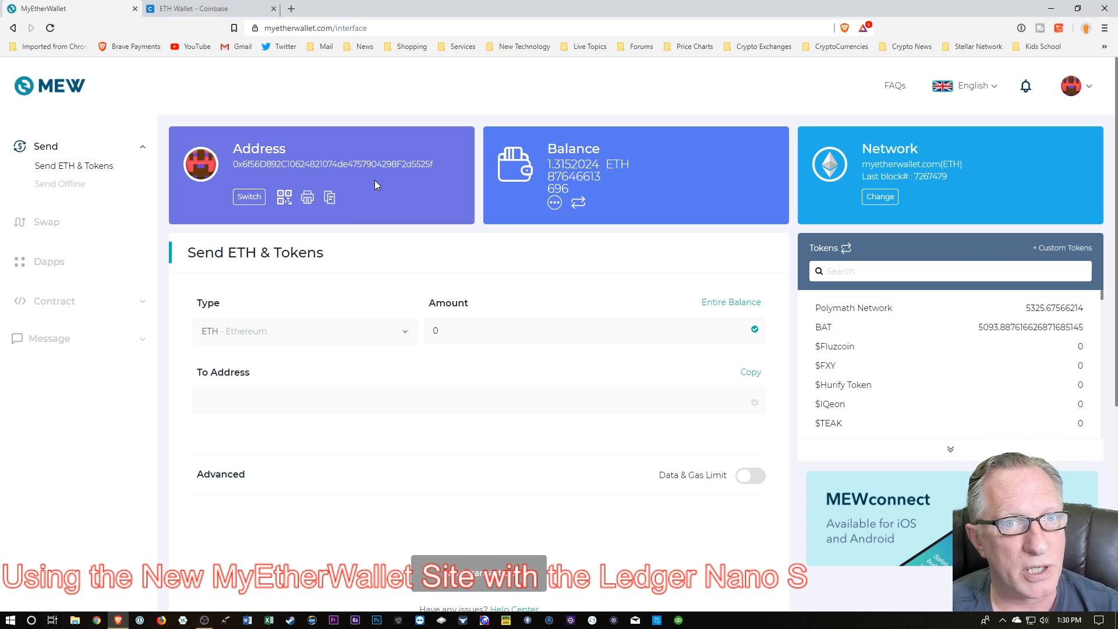
Copy the MyEtherWallet receiving address and return to Coinbase's Send ETH form.
left_click(330, 199)
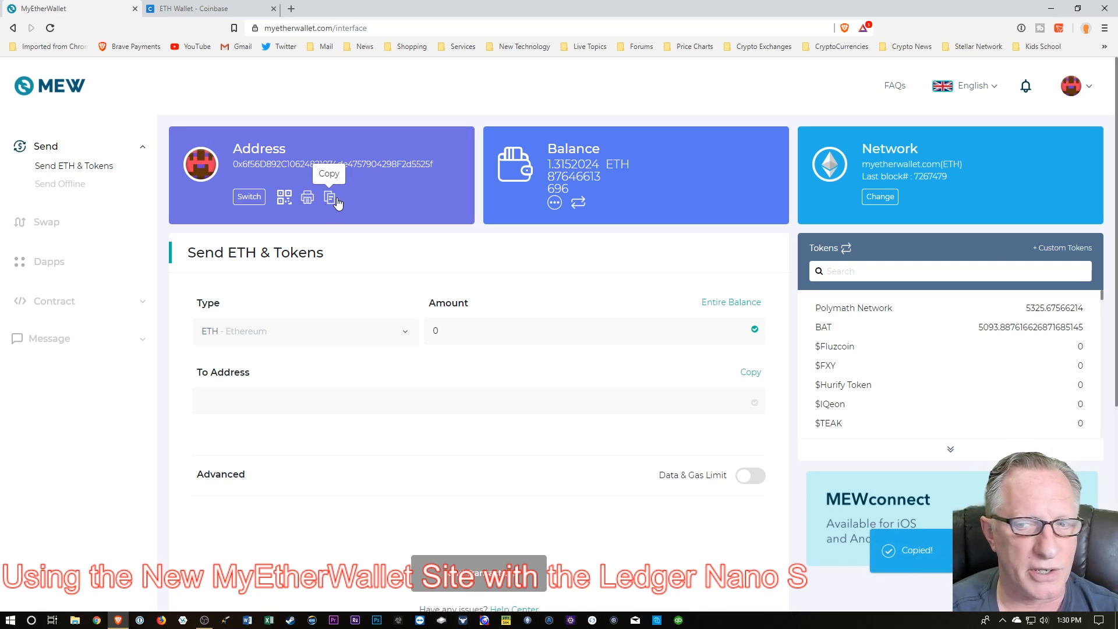
left_click(203, 9)
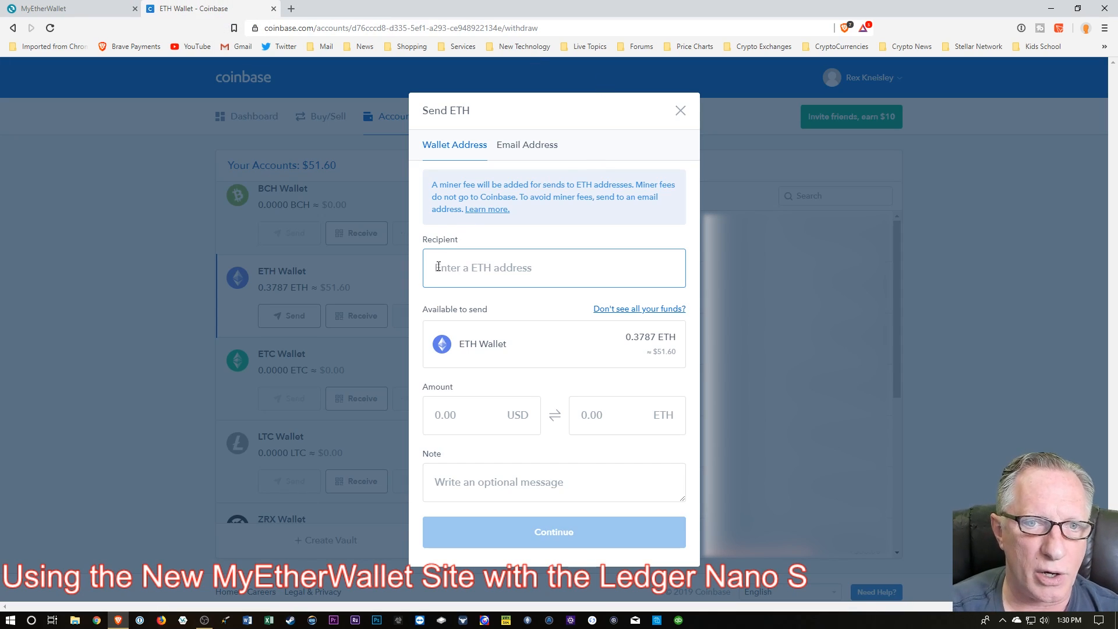
Paste the MyEtherWallet address as recipient and send the maximum 0.3787 ETH balance.
right_click(438, 269)
left_click(467, 359)
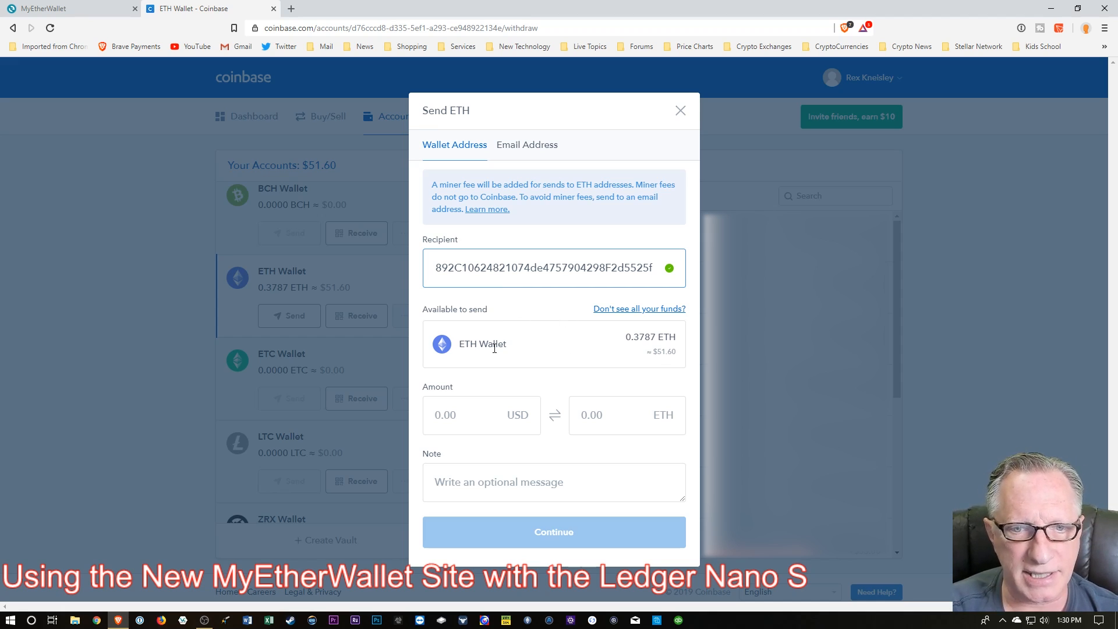
left_click(460, 417)
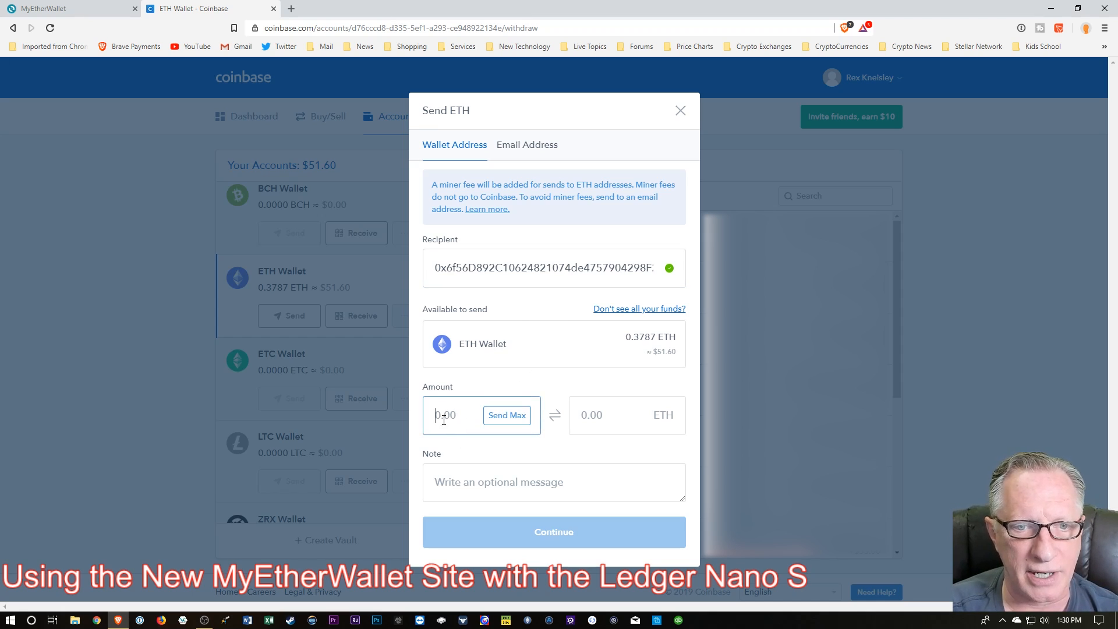
left_click(505, 417)
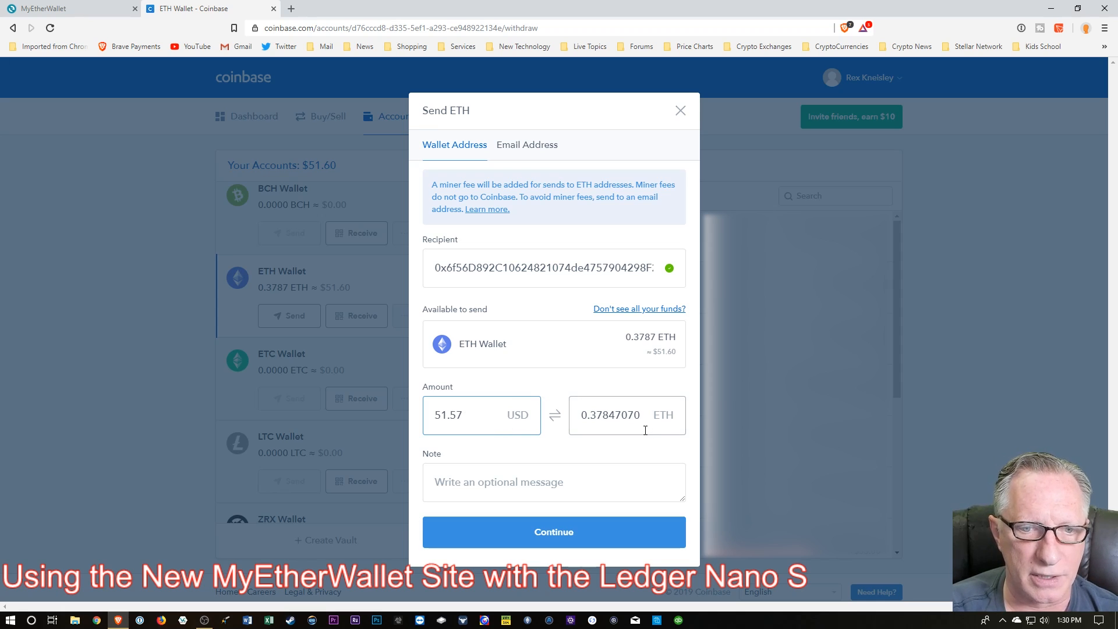
left_click(551, 538)
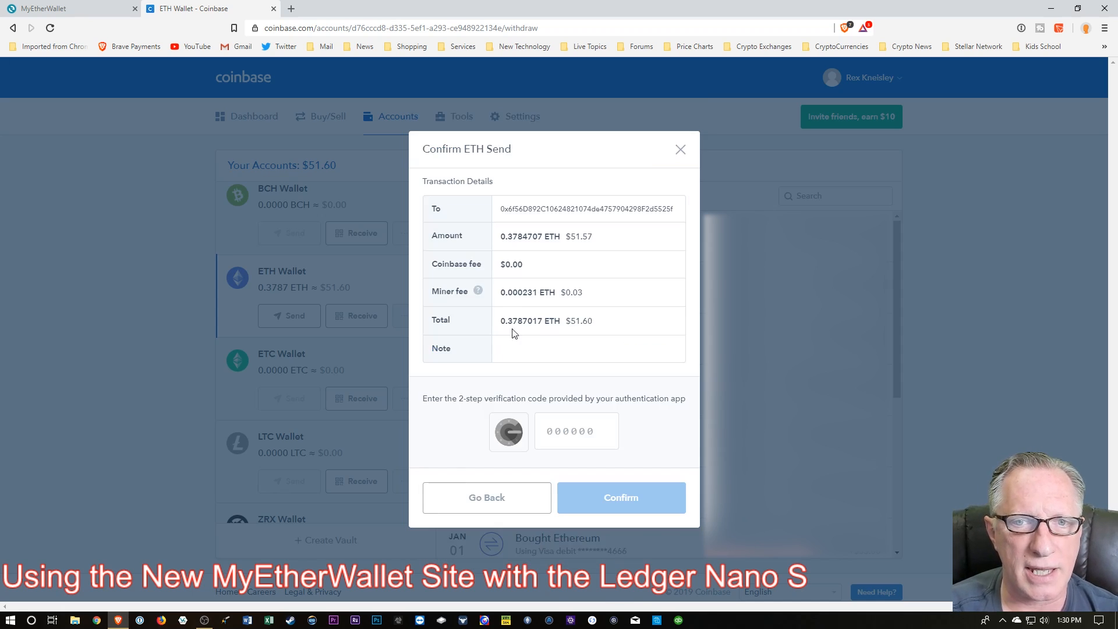
Confirm the send with the two-step verification code and review the pending transaction's details.
left_click(550, 431)
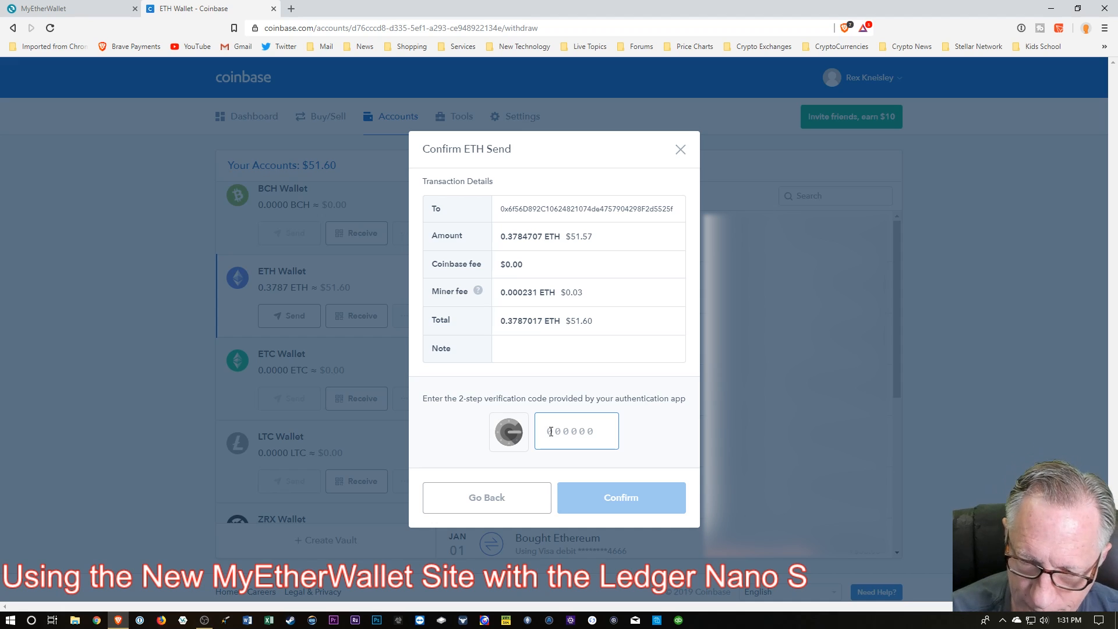
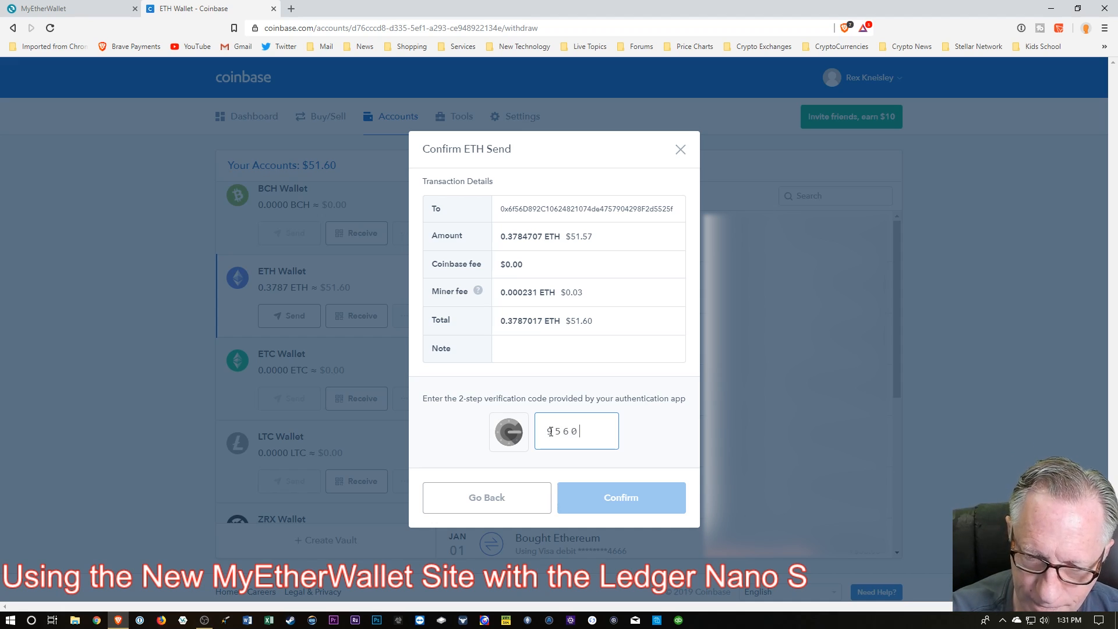
left_click(634, 484)
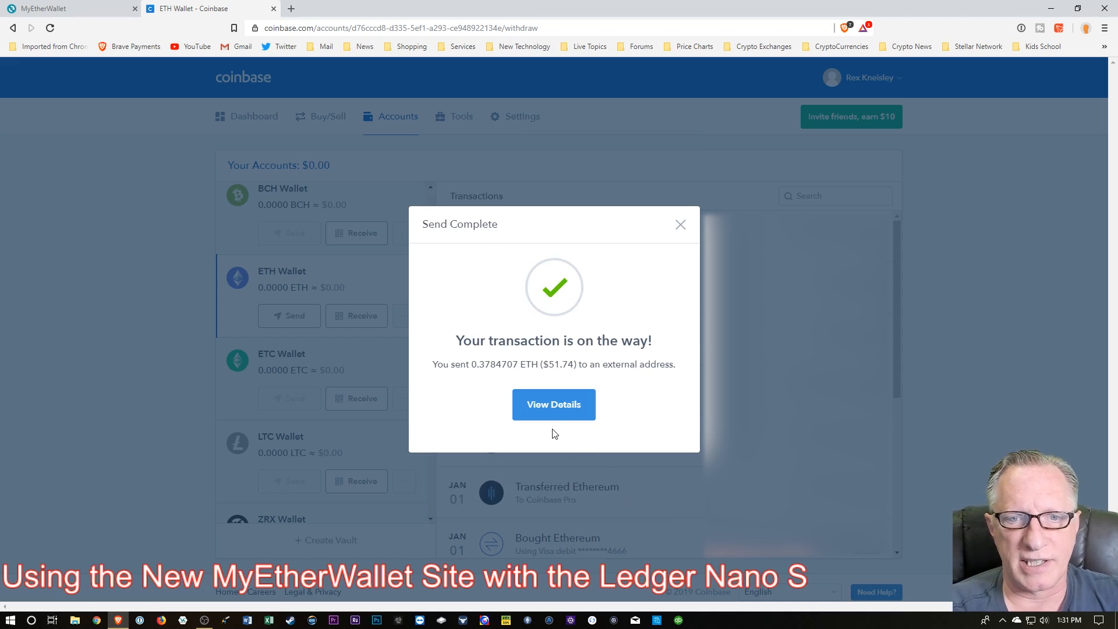
left_click(545, 404)
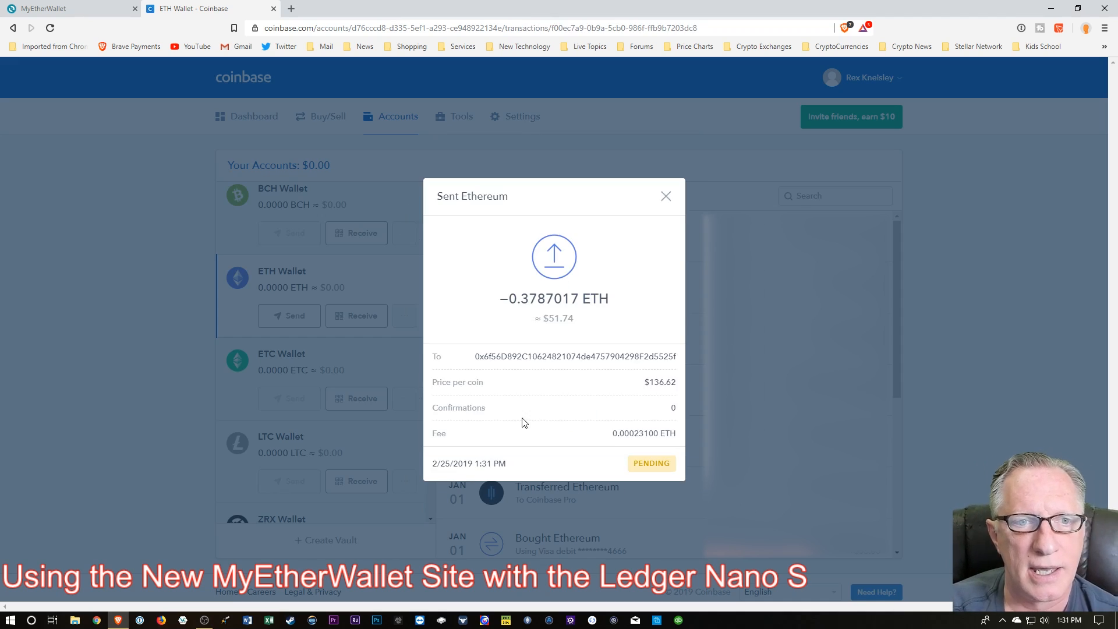
left_click(666, 196)
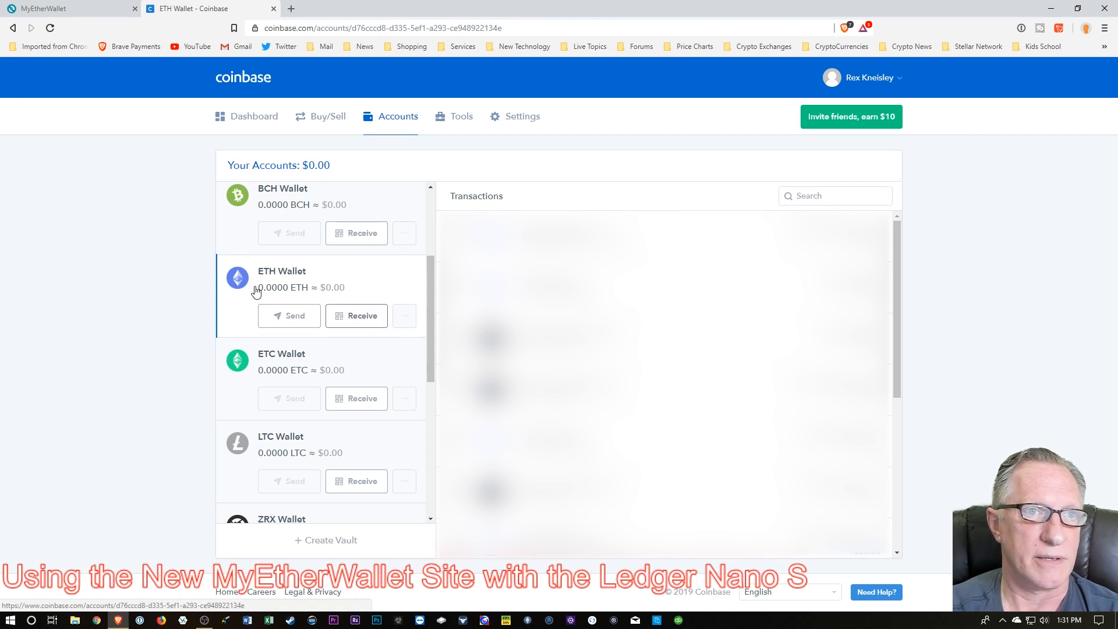
Refresh the MyEtherWallet balance and check its breakdown, still 1.3152024 ETH.
left_click(80, 9)
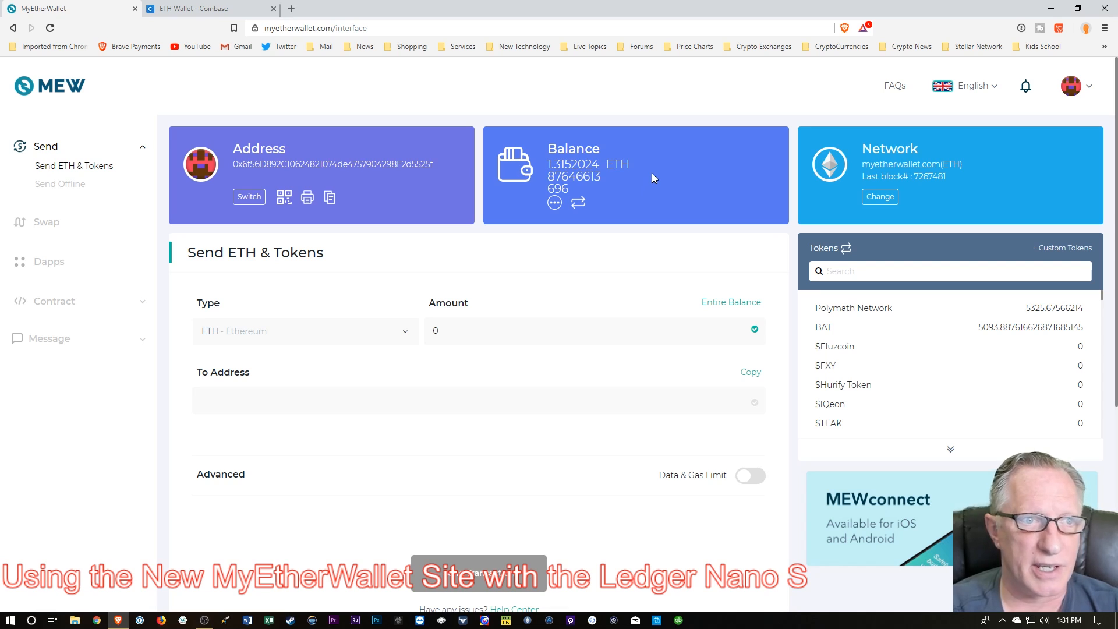
left_click(578, 205)
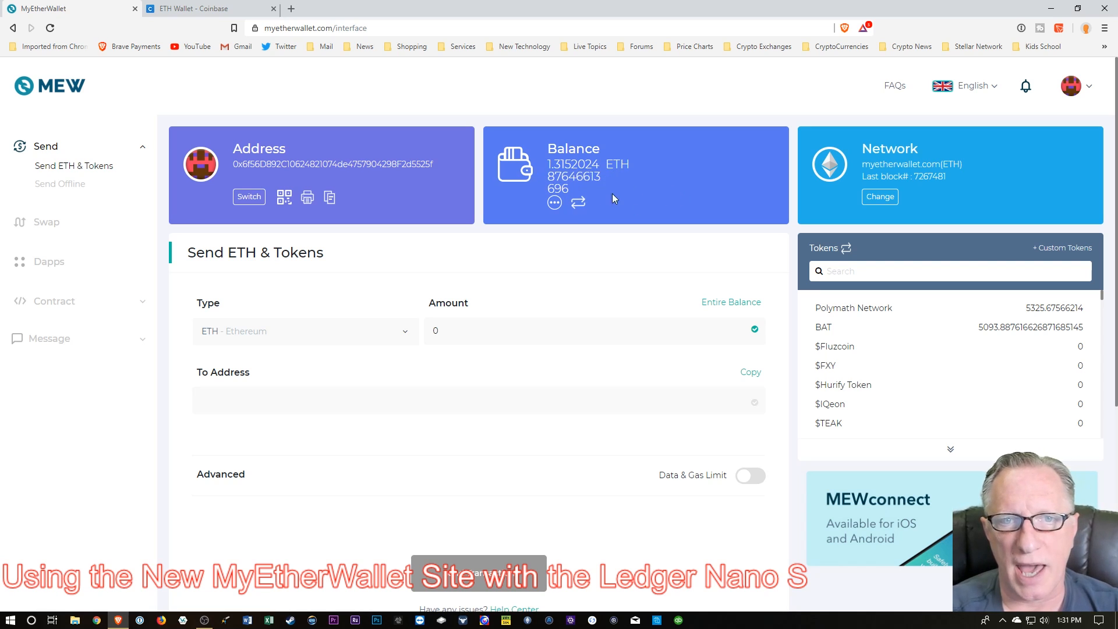
left_click(554, 204)
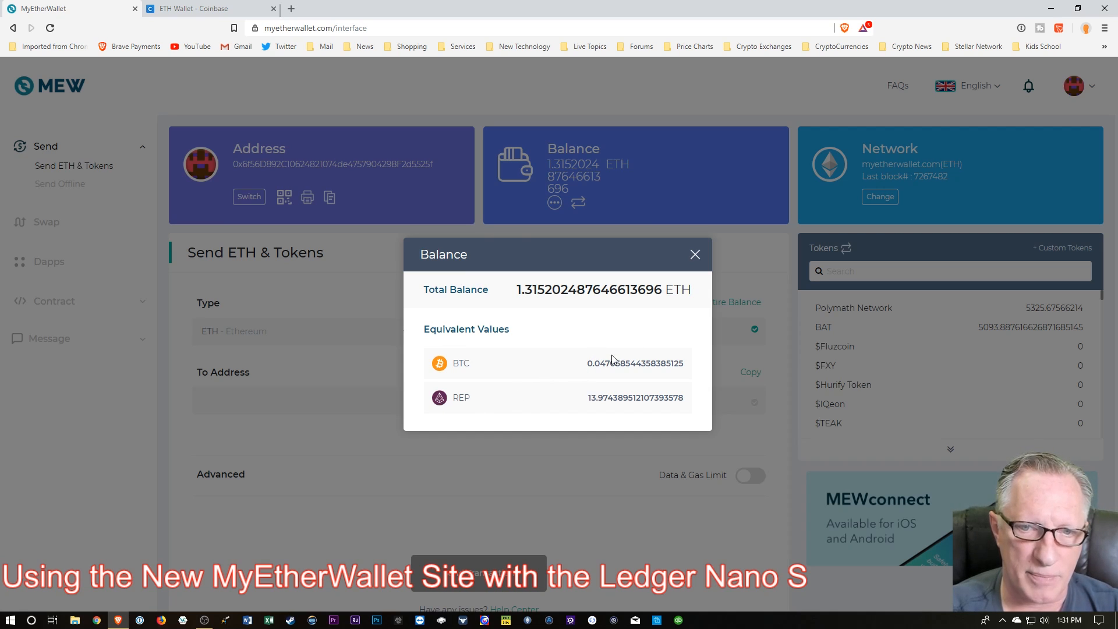
left_click(696, 255)
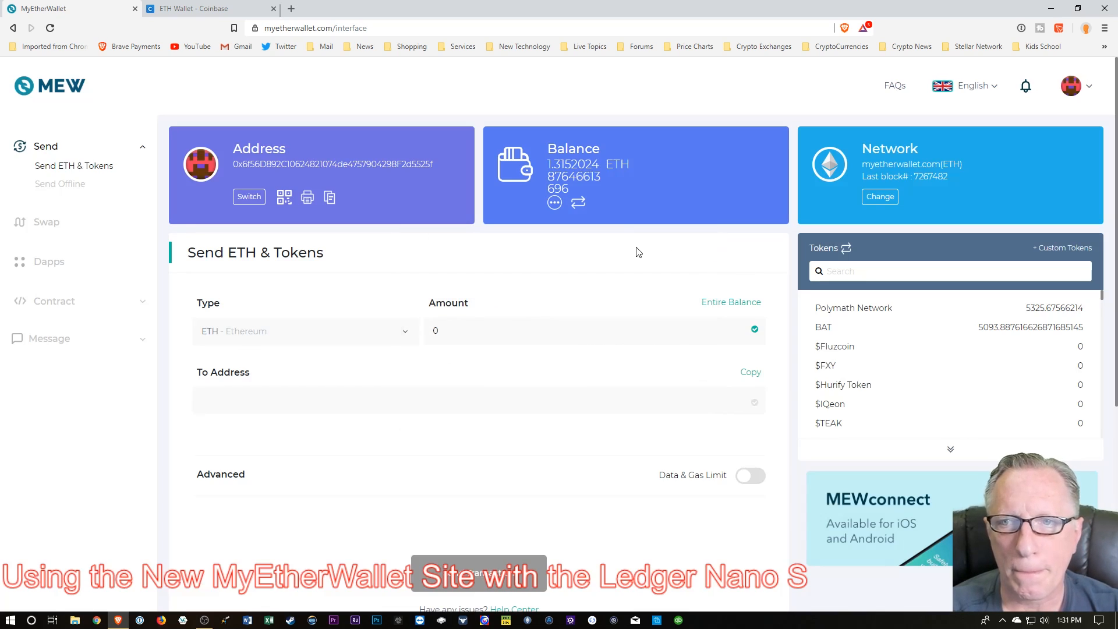
left_click(578, 205)
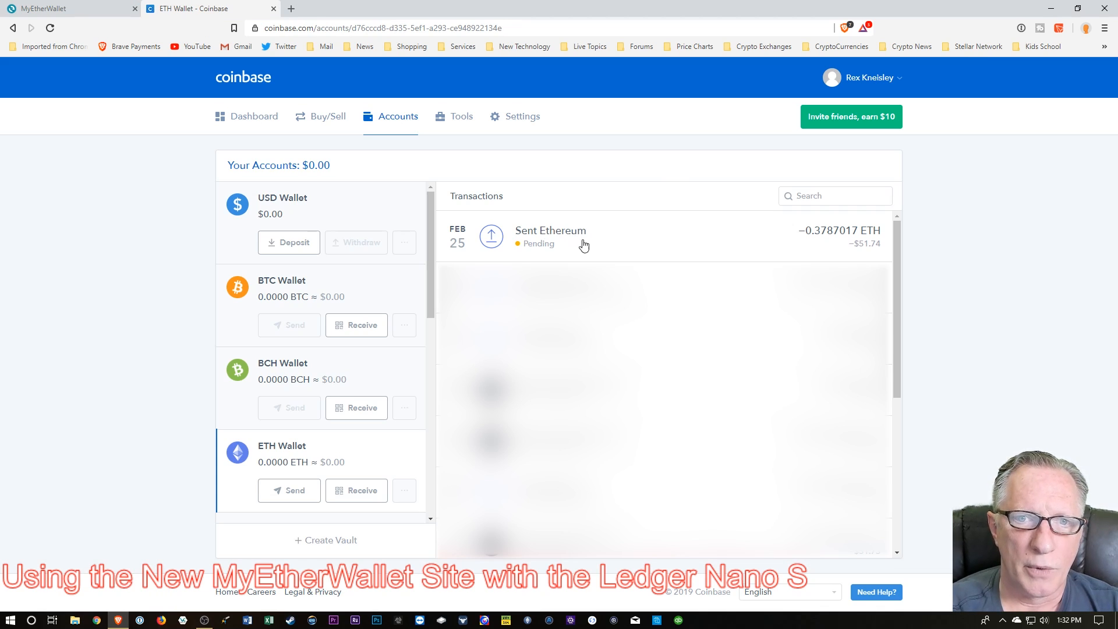
Review the pending −0.3787017 ETH send showing 0 confirmations, then return to MyEtherWallet.
left_click(588, 237)
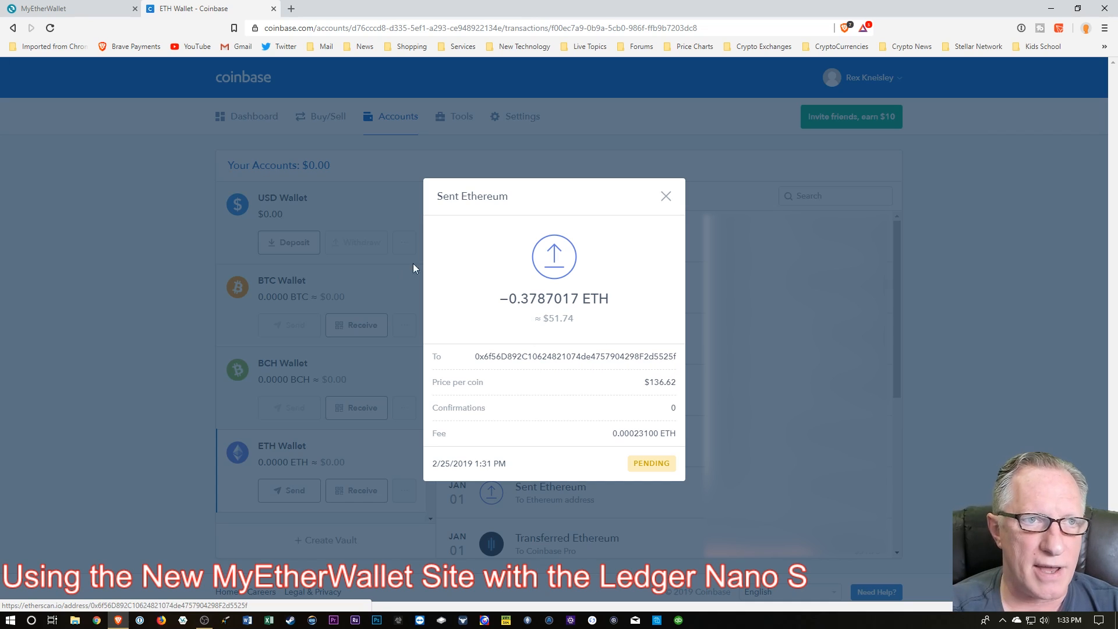
left_click(52, 9)
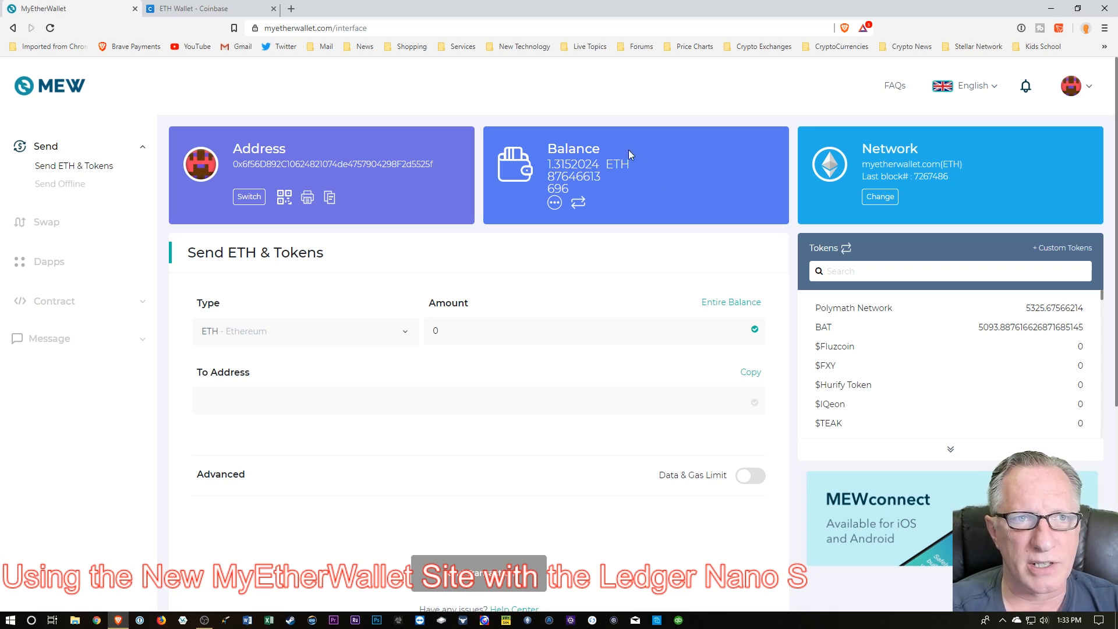
Refresh MyEtherWallet until the balance reads 1.6936731 ETH, then go back to Coinbase.
left_click(582, 200)
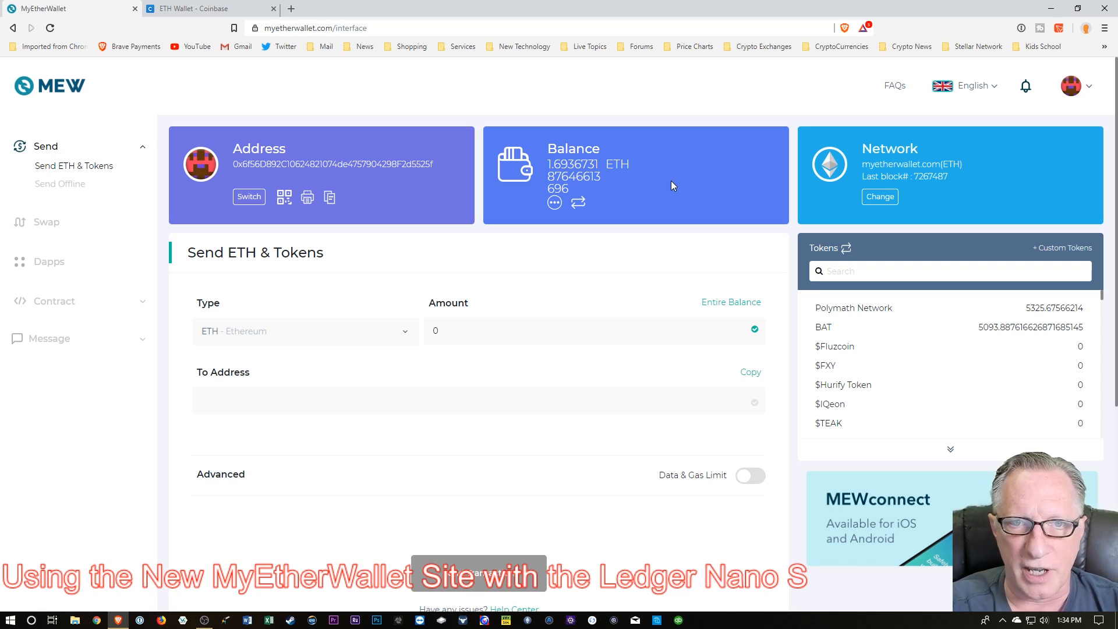
left_click(199, 9)
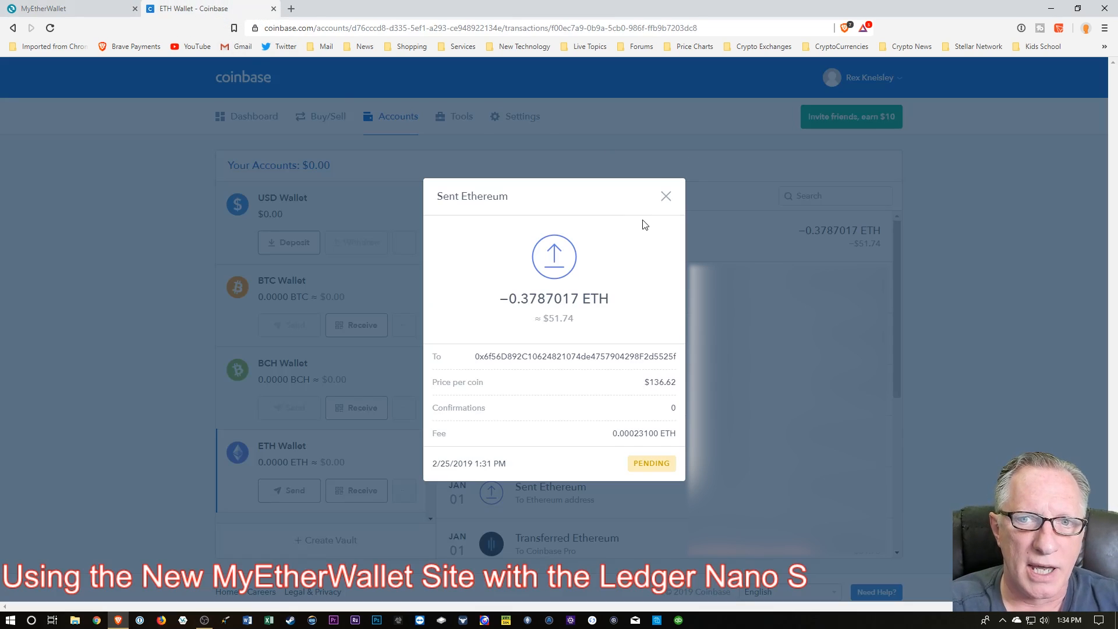
Close Coinbase's Sent Ethereum details and view MyEtherWallet's 1.693673187646613696 ETH balance.
left_click(666, 196)
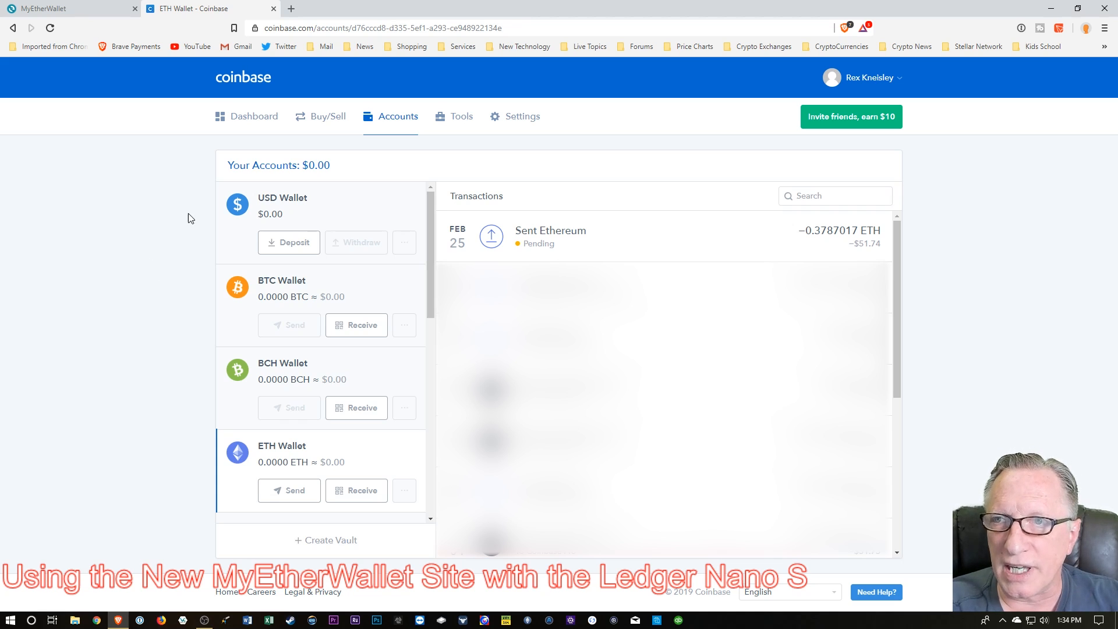
left_click(80, 13)
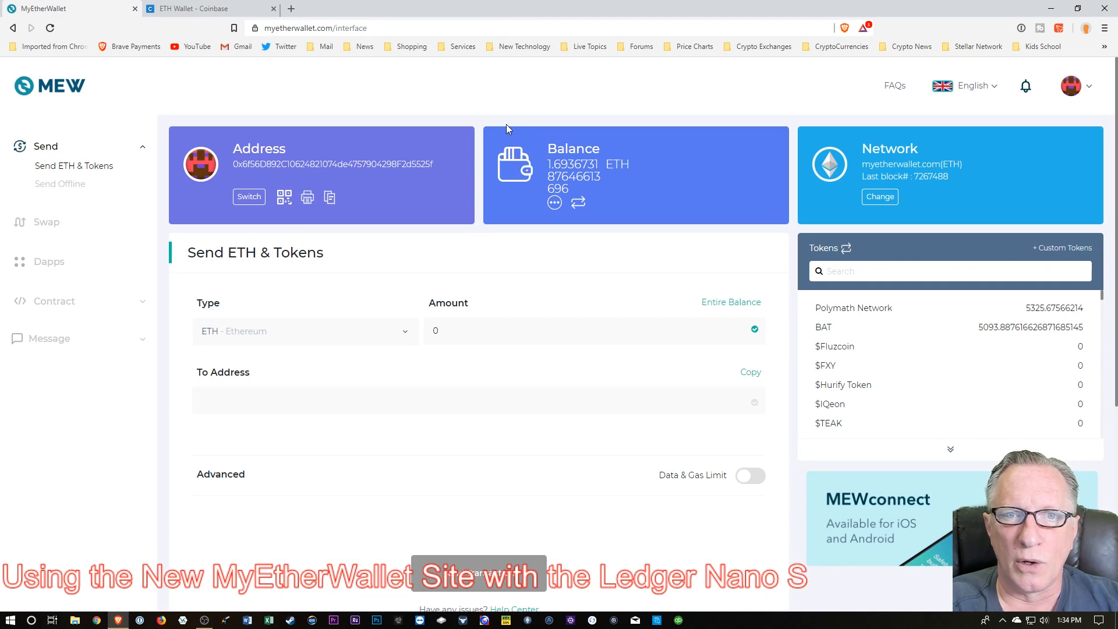